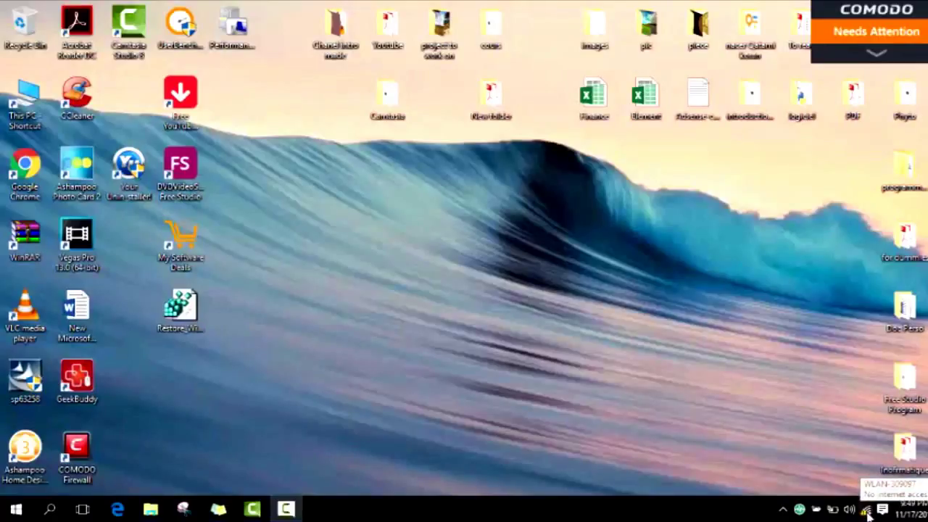
Check the Wi-Fi network list, then search 'control panel' and open Control Panel
{"action": "left_click", "coordinate": [866, 510]}
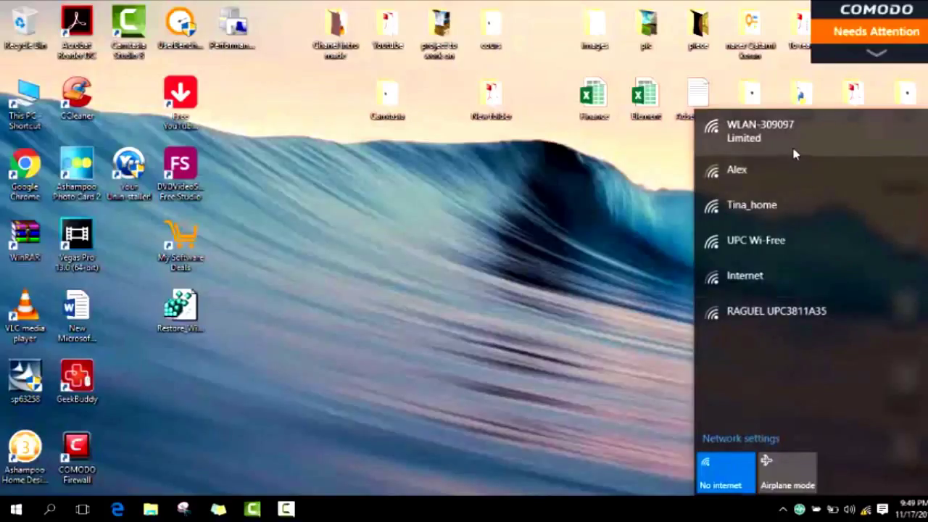
{"action": "left_click", "coordinate": [590, 281]}
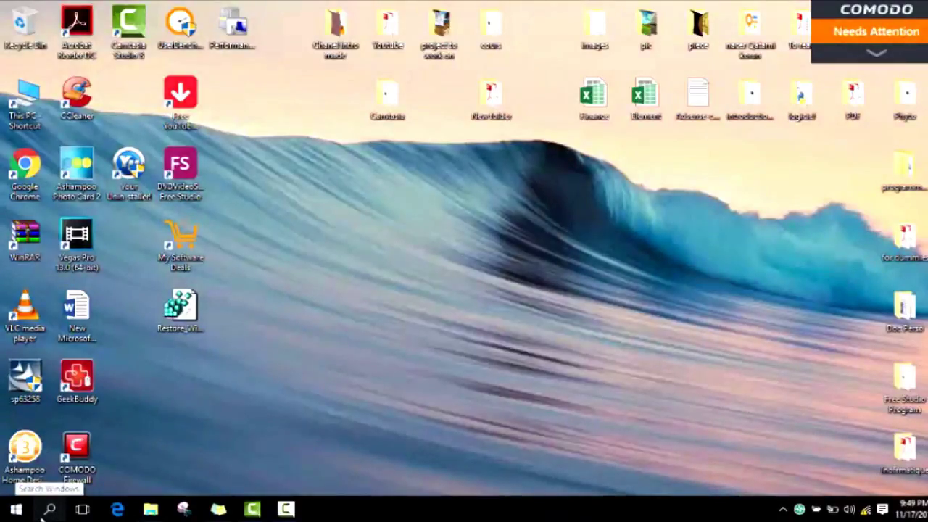
{"action": "left_click", "coordinate": [48, 510]}
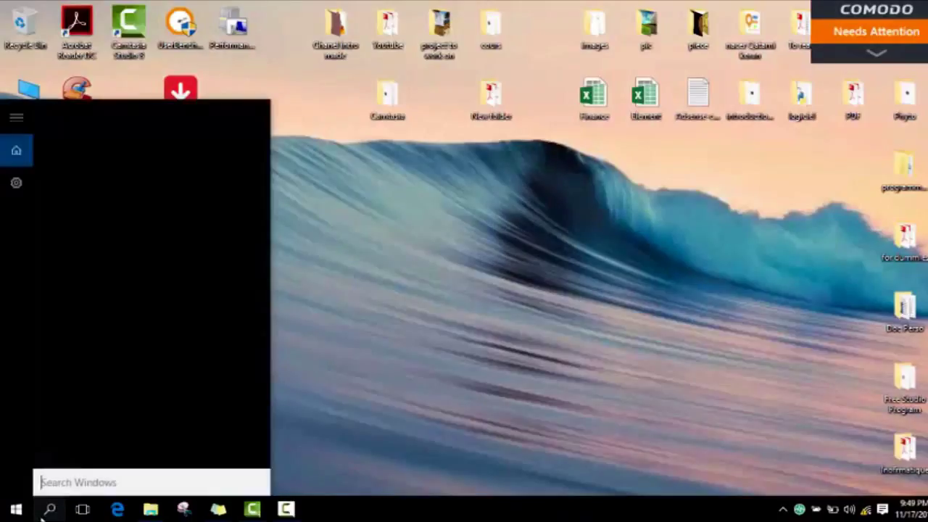
{"action": "type", "text": "cont"}
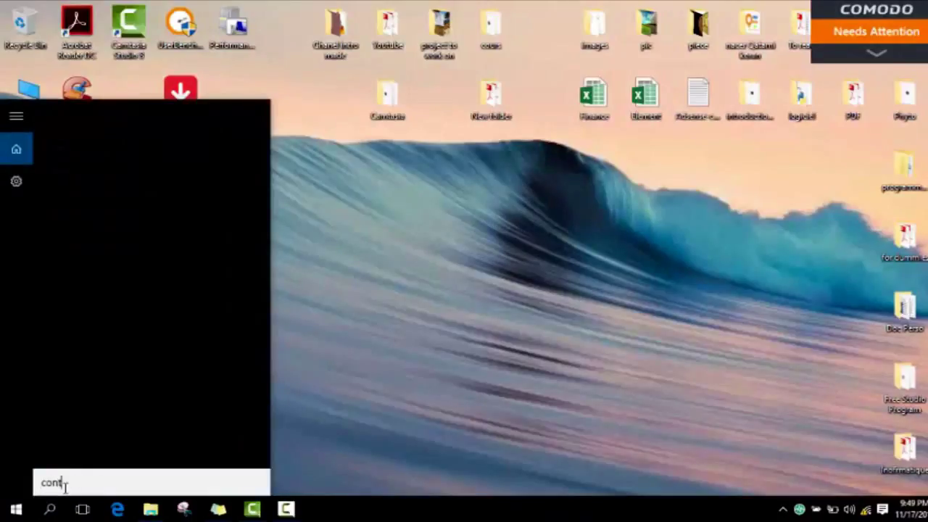
{"action": "type", "text": "rol panel"}
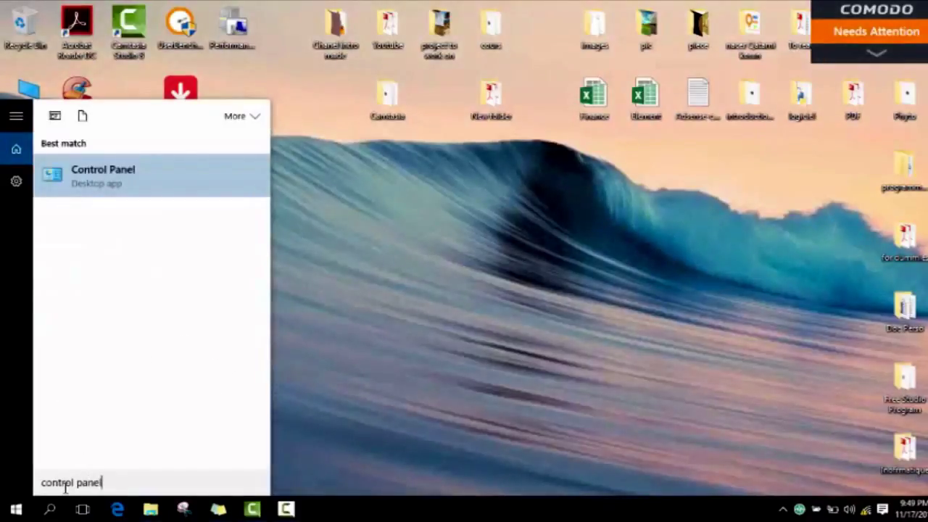
{"action": "left_click", "coordinate": [110, 183]}
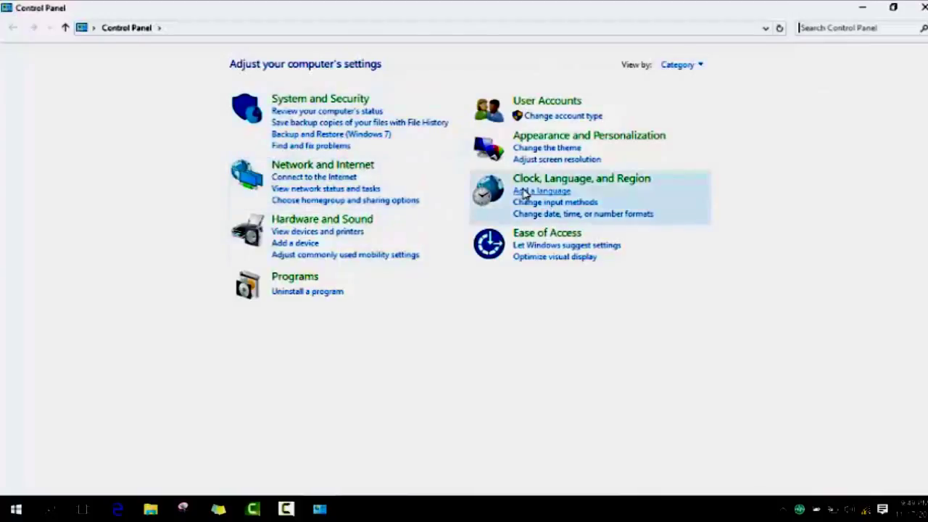
{"action": "left_click", "coordinate": [681, 69]}
{"action": "left_click", "coordinate": [662, 117]}
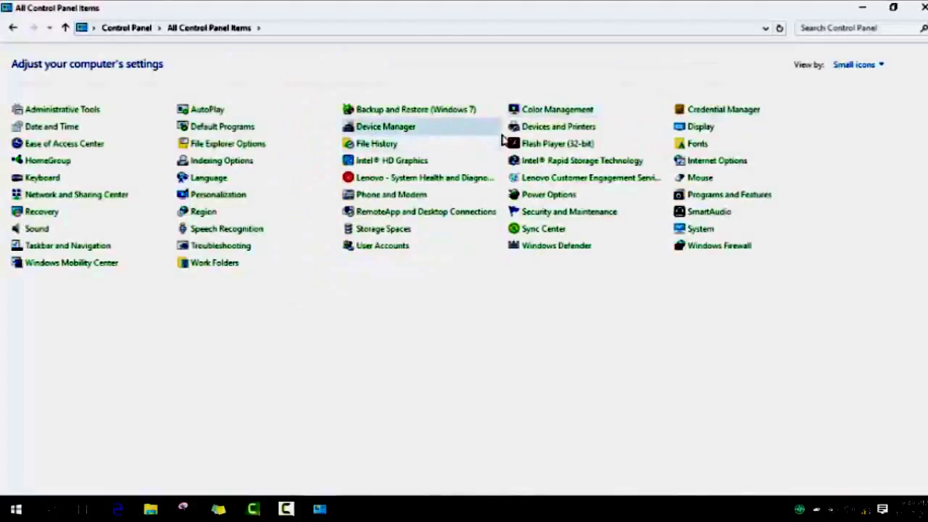
{"action": "left_click", "coordinate": [841, 65]}
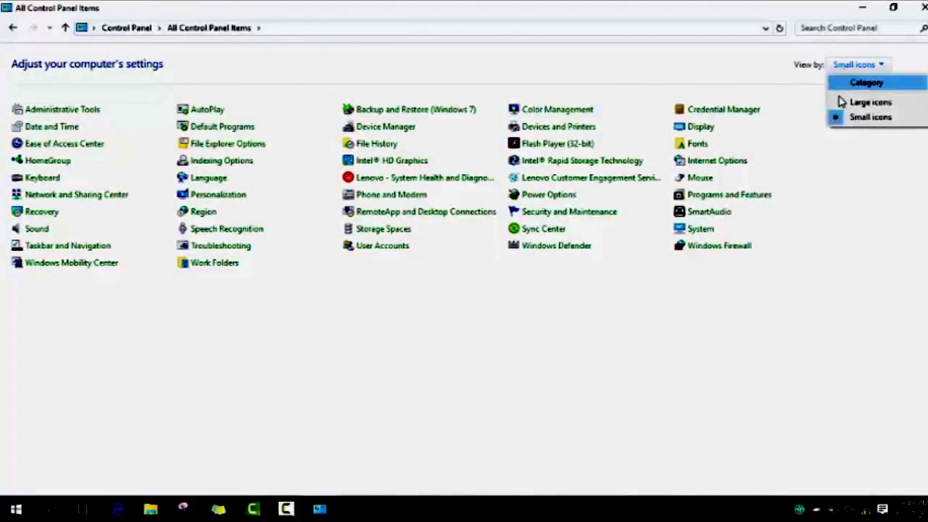
{"action": "left_click", "coordinate": [842, 102]}
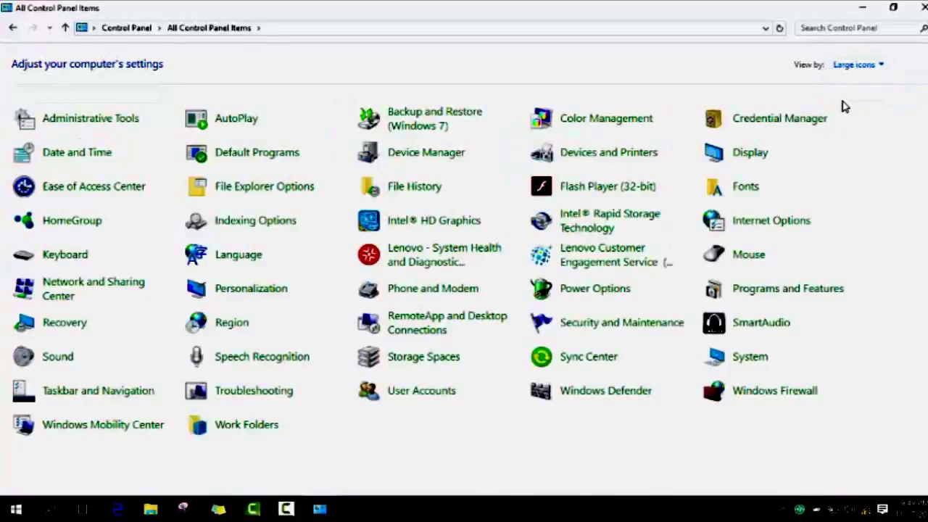
{"action": "left_click", "coordinate": [855, 65]}
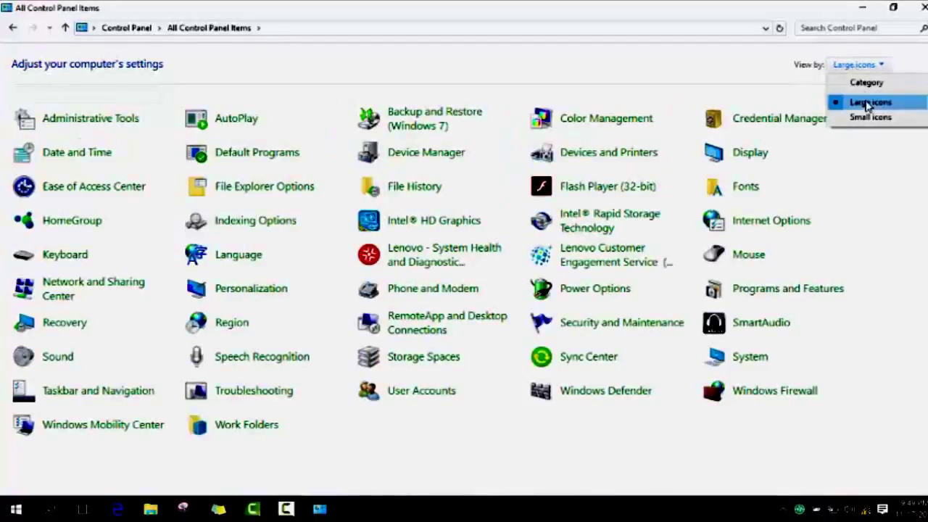
{"action": "left_click", "coordinate": [867, 84]}
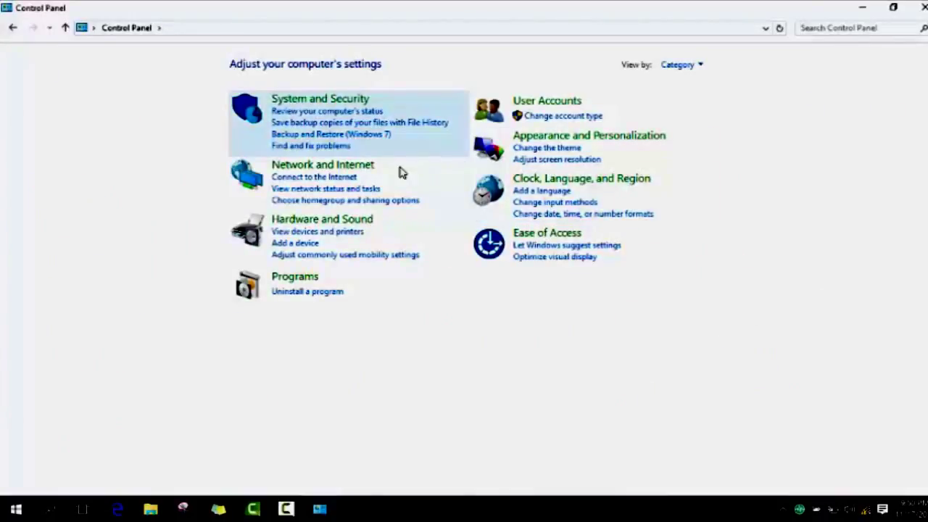
Go to Network and Internet > Network and Sharing Center and check the Wi-Fi connection's status
{"action": "left_click", "coordinate": [360, 166]}
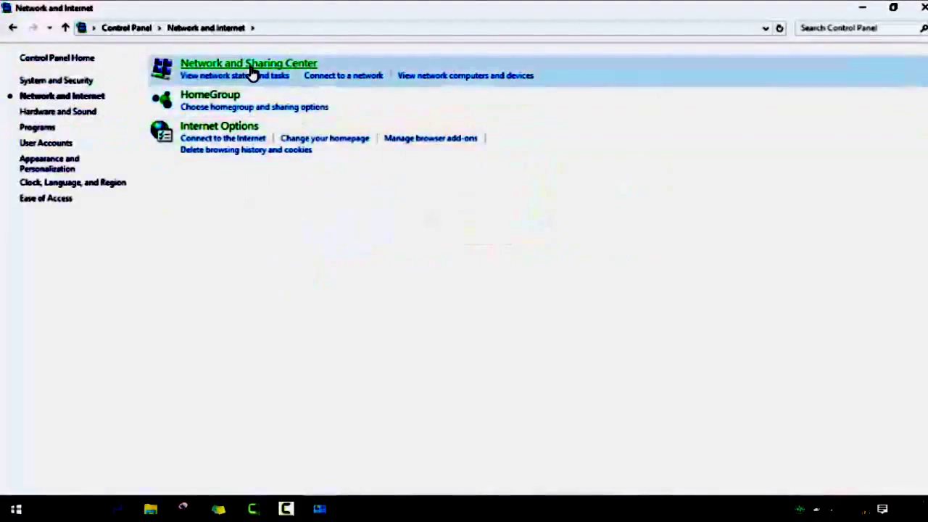
{"action": "left_click", "coordinate": [250, 70]}
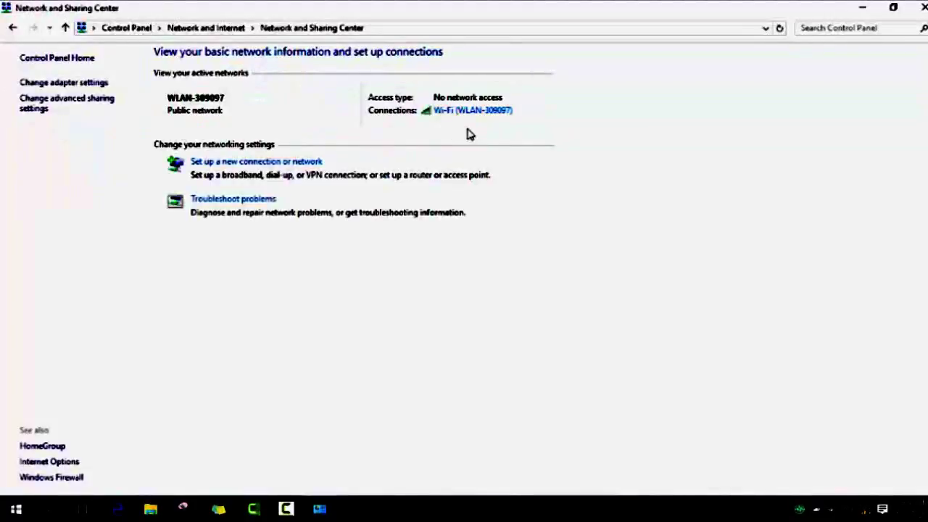
{"action": "left_click", "coordinate": [452, 121]}
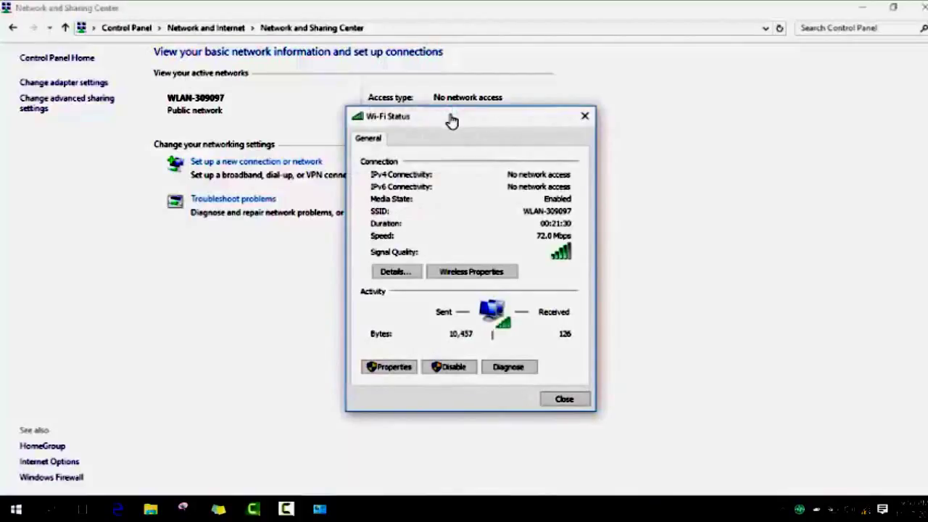
{"action": "left_click", "coordinate": [584, 117]}
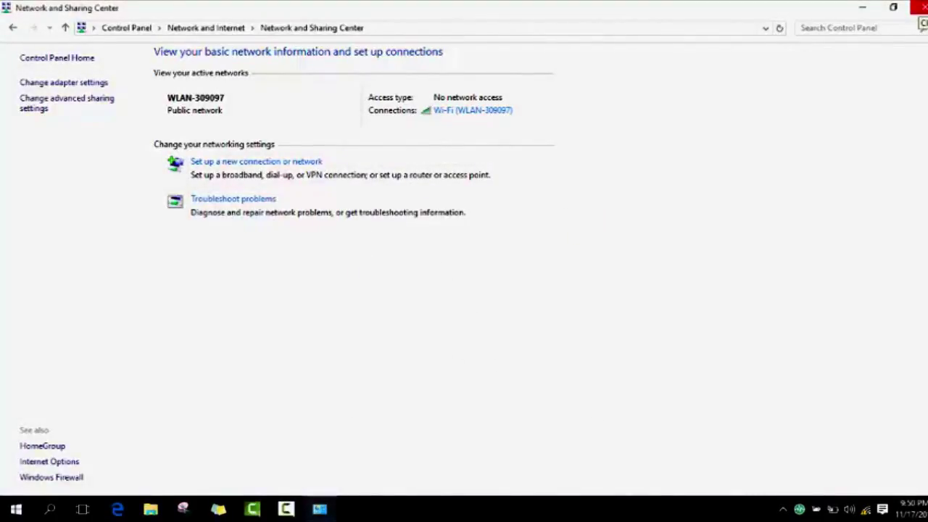
{"action": "left_click", "coordinate": [919, 8]}
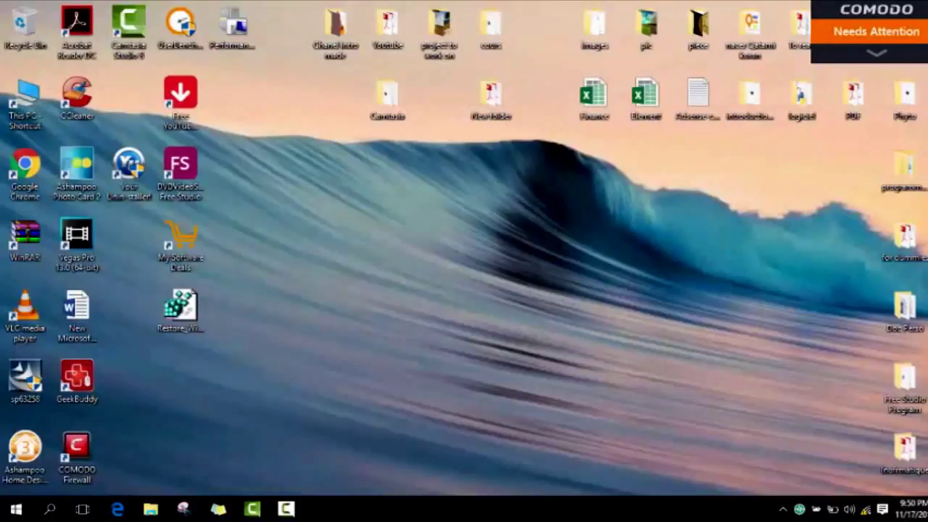
{"action": "right_click", "coordinate": [866, 511]}
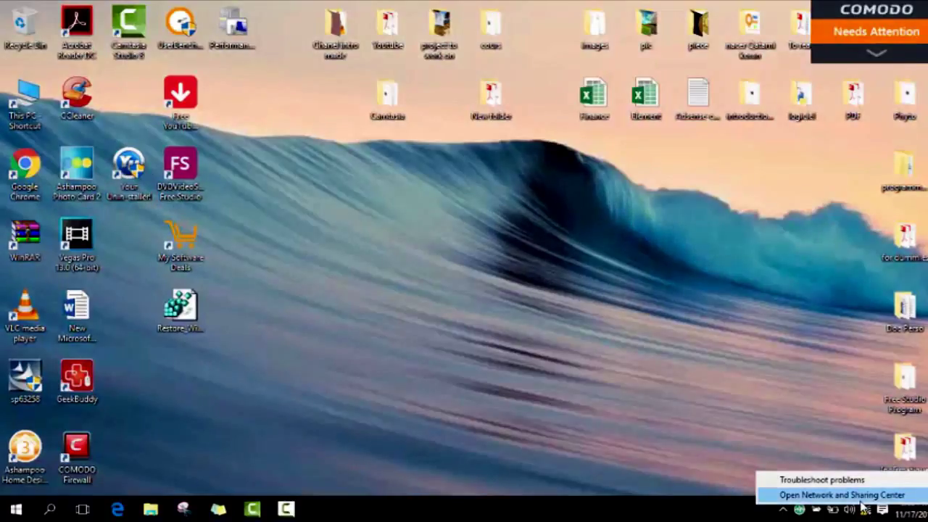
{"action": "left_click", "coordinate": [861, 497]}
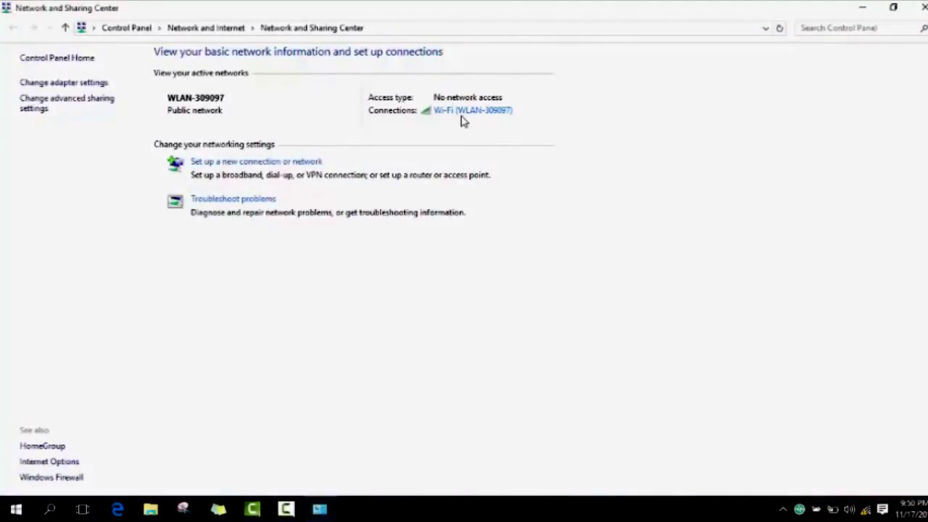
From the Wi-Fi status, open Properties and select Internet Protocol Version 4 (TCP/IPv4)
{"action": "left_click", "coordinate": [462, 112]}
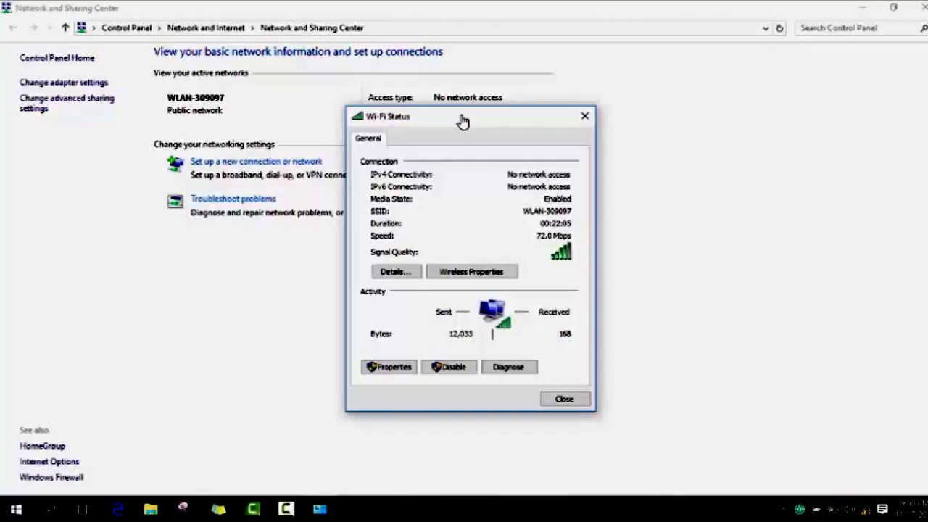
{"action": "left_click", "coordinate": [391, 367]}
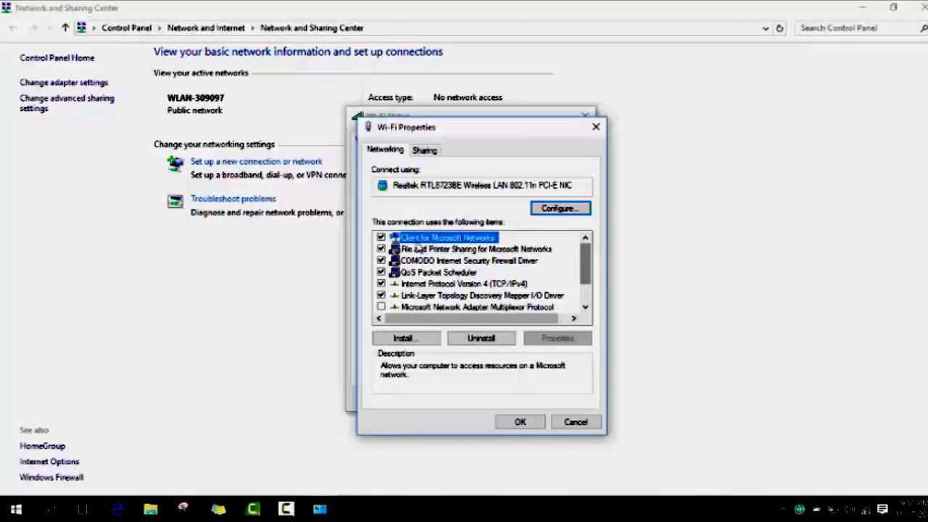
{"action": "left_click", "coordinate": [448, 295]}
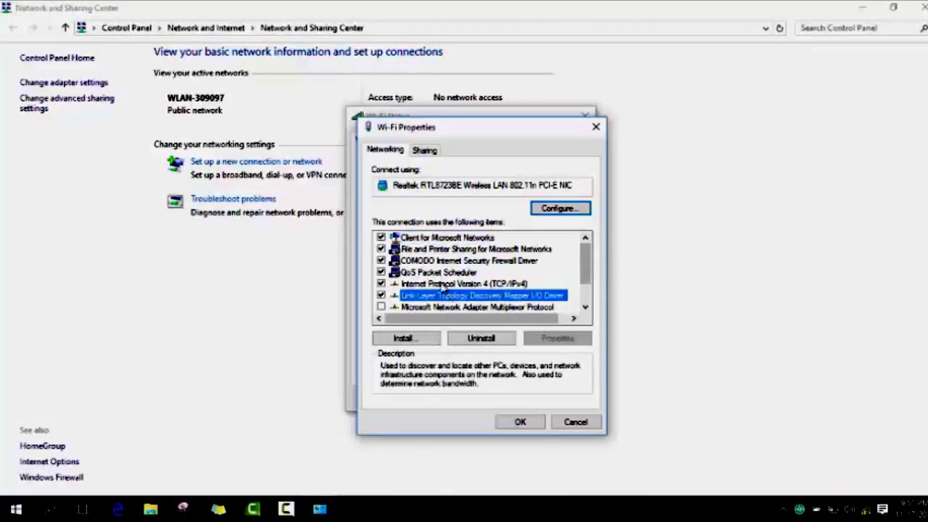
{"action": "left_click", "coordinate": [441, 284]}
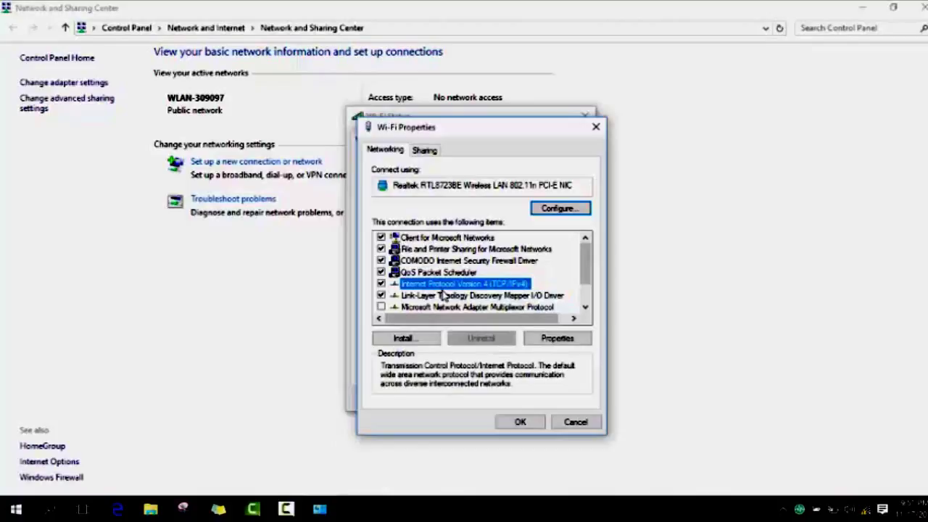
In IPv4 properties, choose automatic IP and DNS addresses and move the dialog right
{"action": "left_click", "coordinate": [540, 339]}
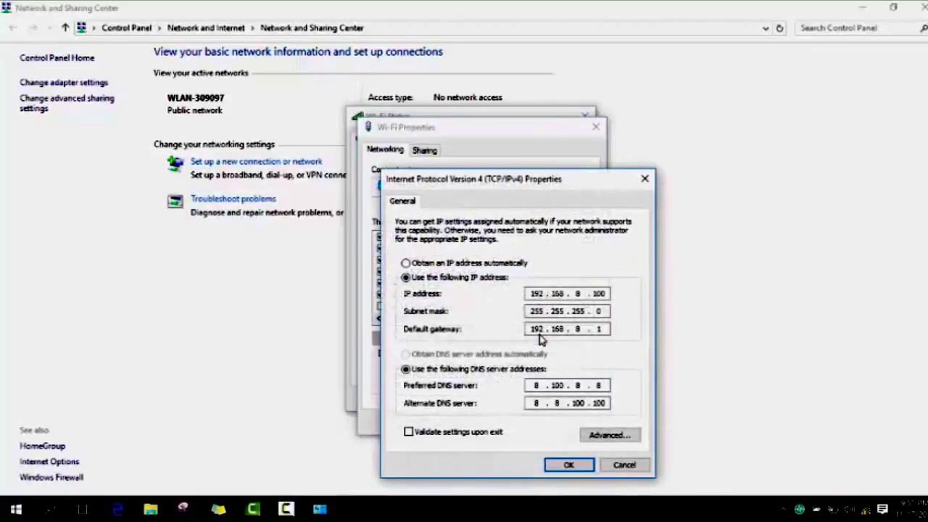
{"action": "left_click", "coordinate": [462, 264]}
{"action": "left_click", "coordinate": [445, 354]}
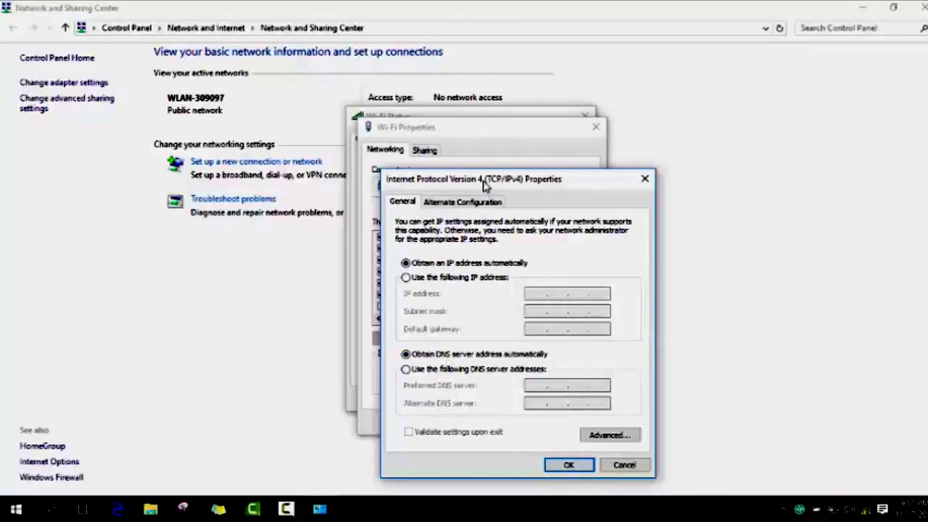
{"action": "left_click_drag", "start_coordinate": [486, 185], "coordinate": [756, 189]}
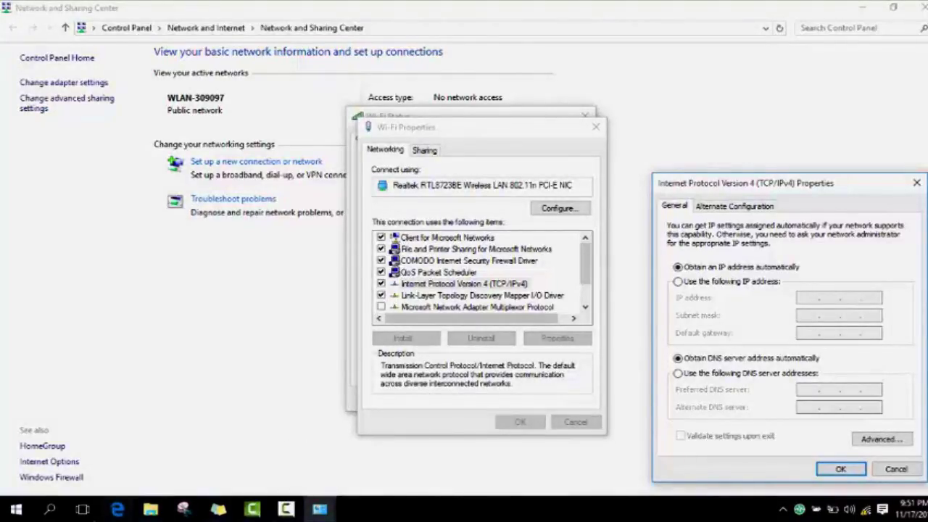
Search for cmd and run Command Prompt as administrator
{"action": "left_click", "coordinate": [49, 510]}
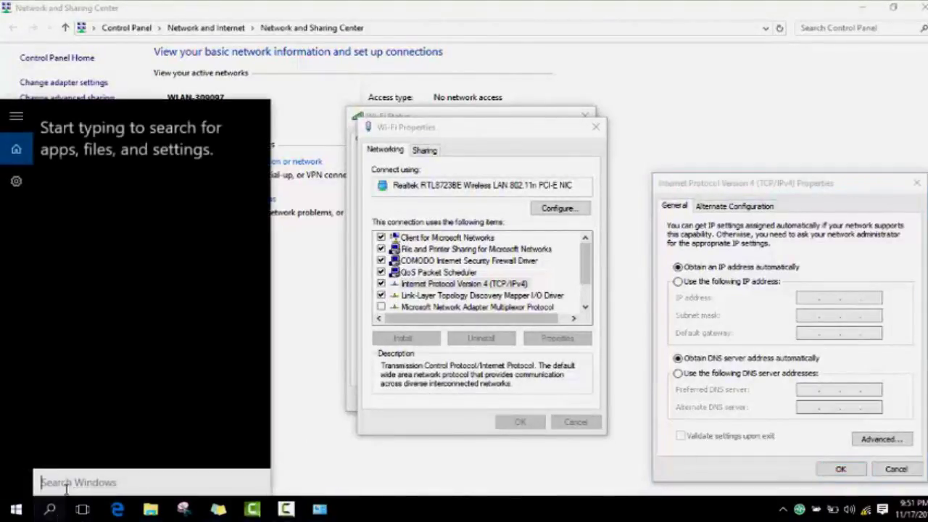
{"action": "type", "text": "cmd"}
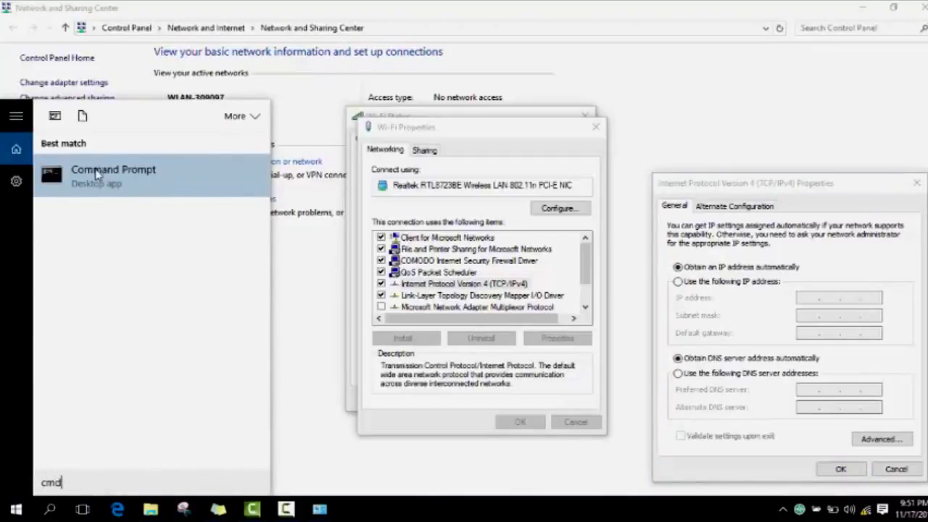
{"action": "right_click", "coordinate": [95, 169]}
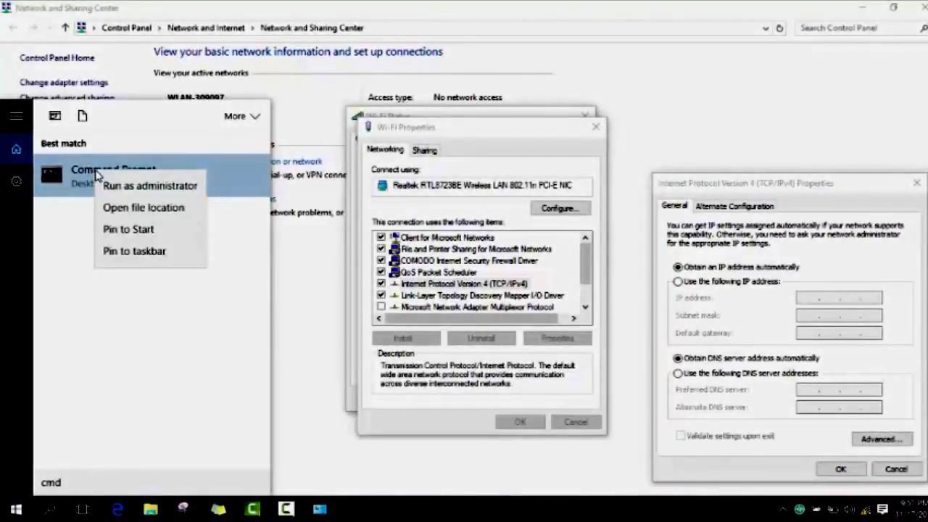
{"action": "left_click", "coordinate": [145, 194]}
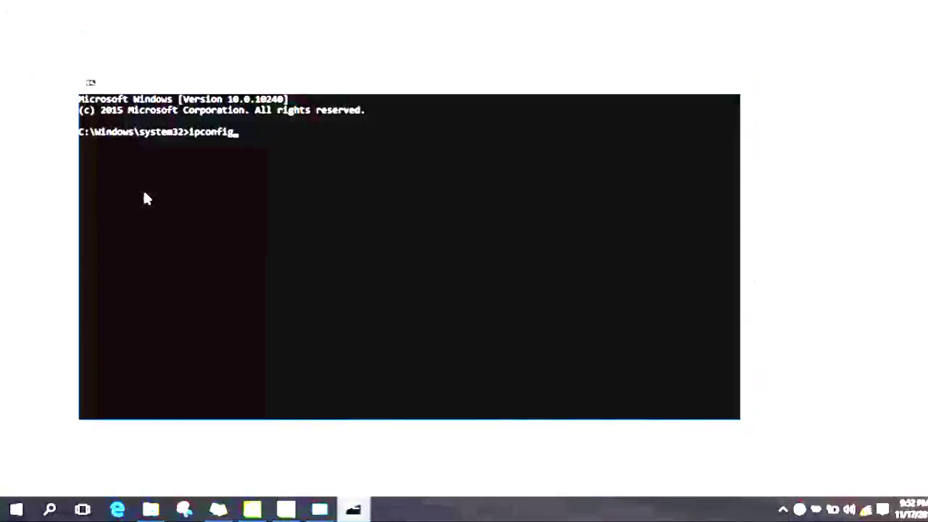
Run ipconfig and arrange the Command Prompt beside the IPv4 properties dialog
{"action": "key", "text": "Return"}
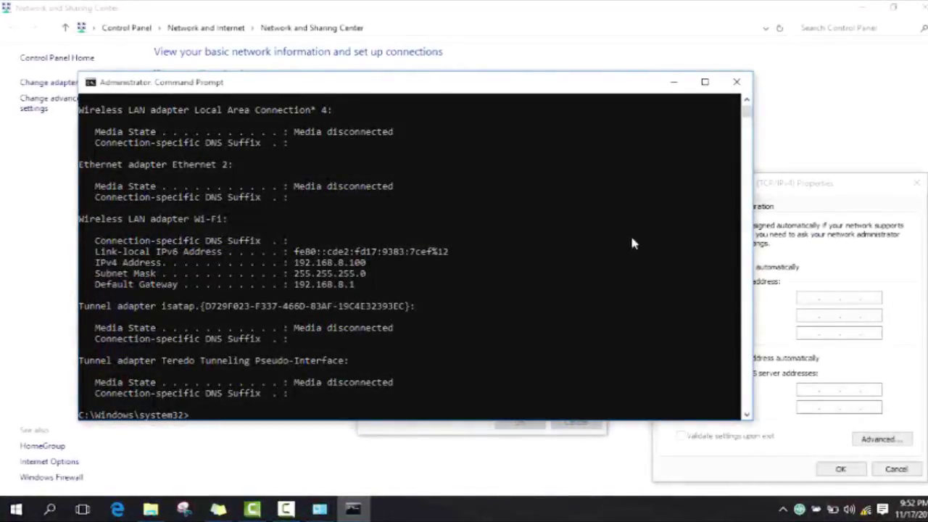
{"action": "left_click", "coordinate": [318, 508]}
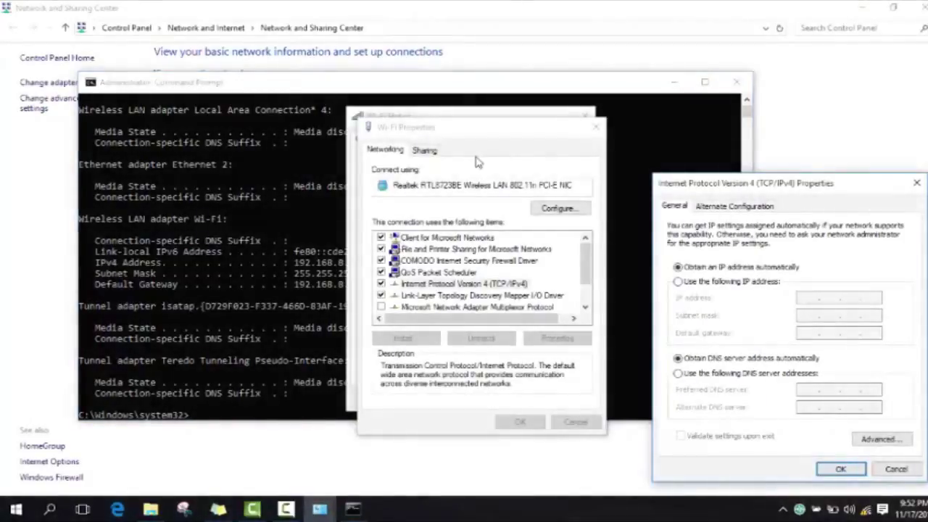
{"action": "left_click", "coordinate": [283, 86]}
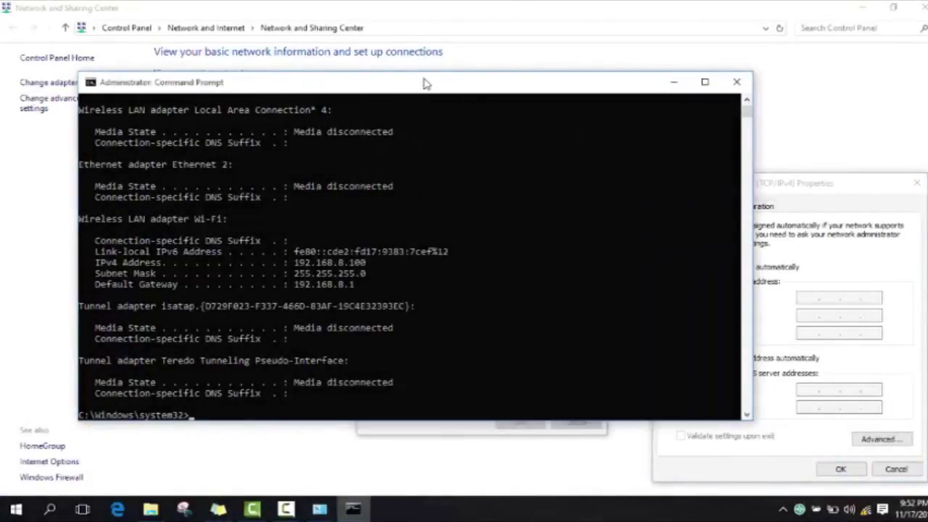
{"action": "left_click_drag", "start_coordinate": [425, 84], "coordinate": [209, 50]}
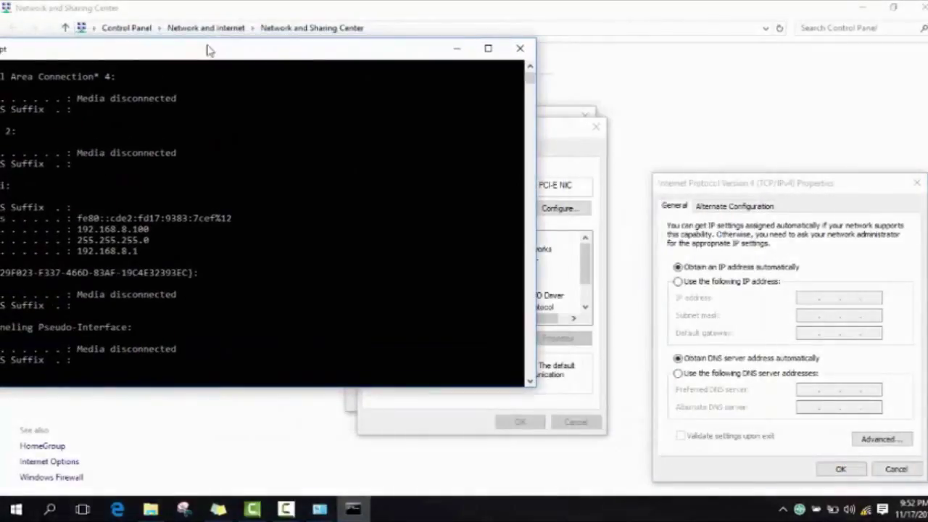
{"action": "left_click", "coordinate": [684, 199]}
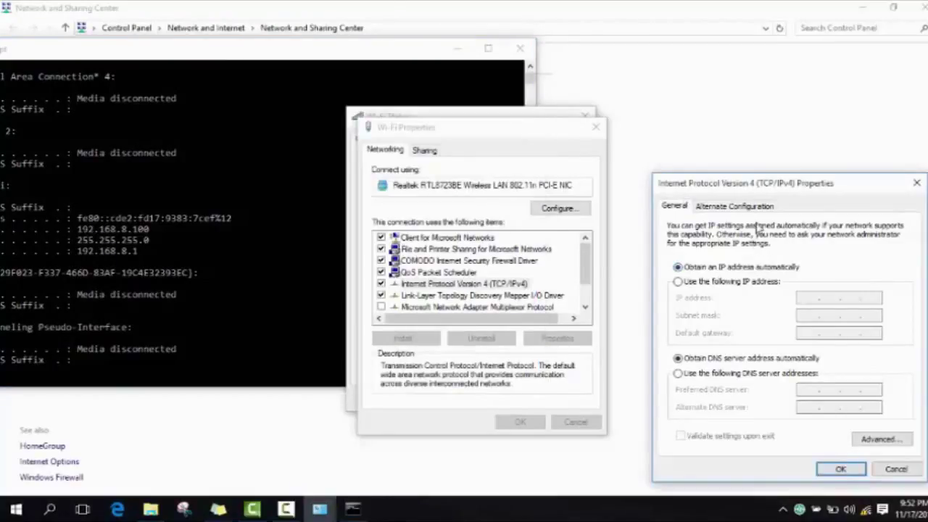
{"action": "left_click_drag", "start_coordinate": [366, 49], "coordinate": [492, 67]}
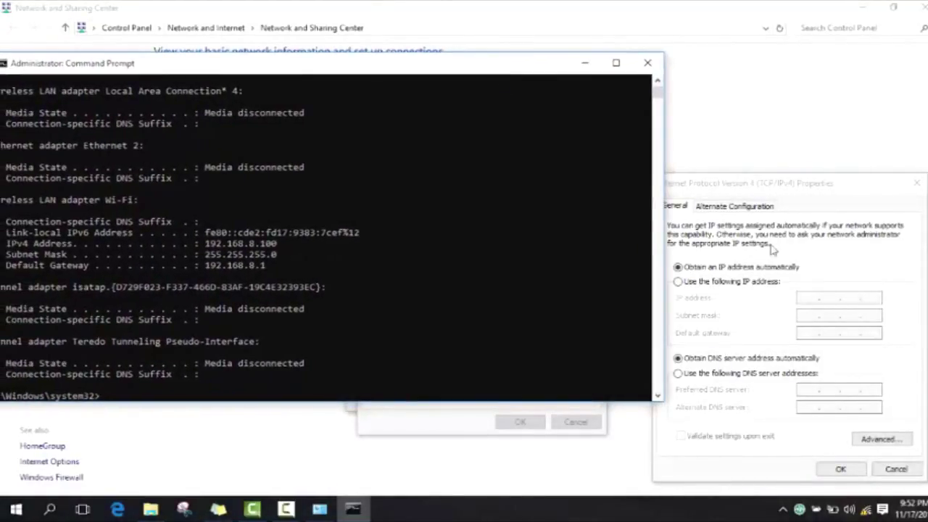
Set static IP 192.168.8.100, mask 255.255.255.0, and gateway 192.168.8.1
{"action": "left_click", "coordinate": [787, 208]}
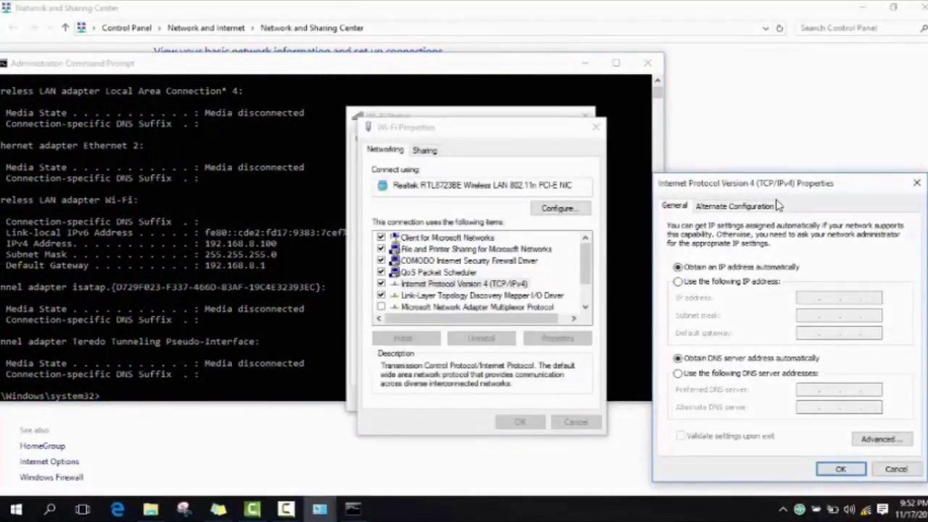
{"action": "left_click", "coordinate": [735, 285]}
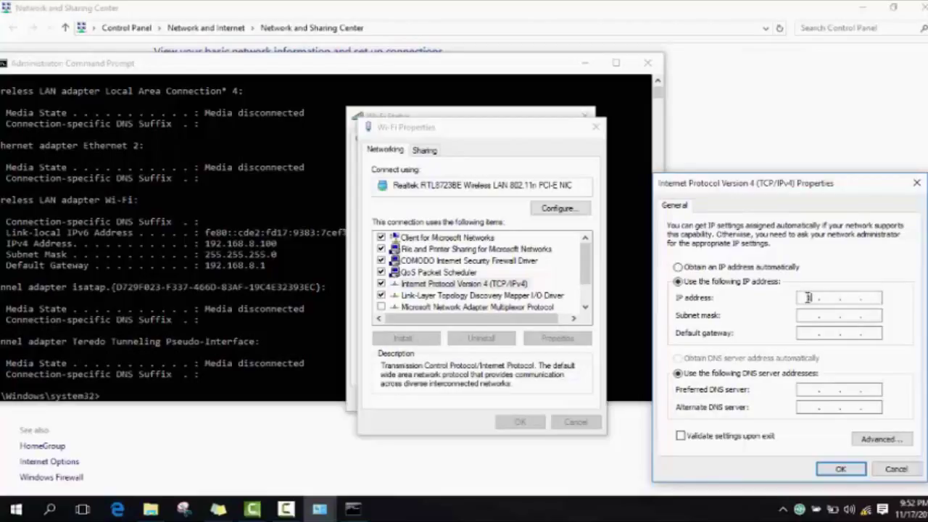
{"action": "left_click", "coordinate": [807, 297]}
{"action": "type", "text": "192 . 168 . 8 . 100"}
{"action": "key", "text": "Tab"}
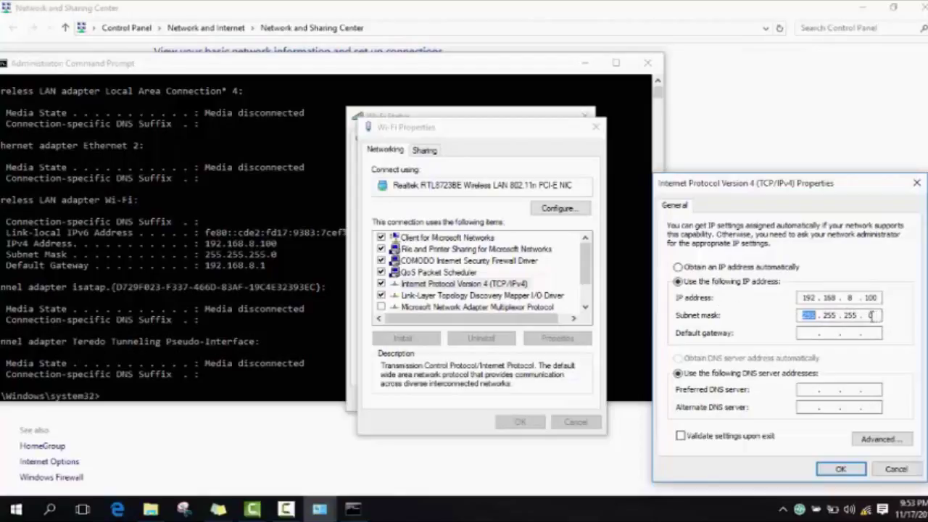
{"action": "left_click", "coordinate": [813, 332]}
{"action": "type", "text": "192 . 168 . 8 . 1"}
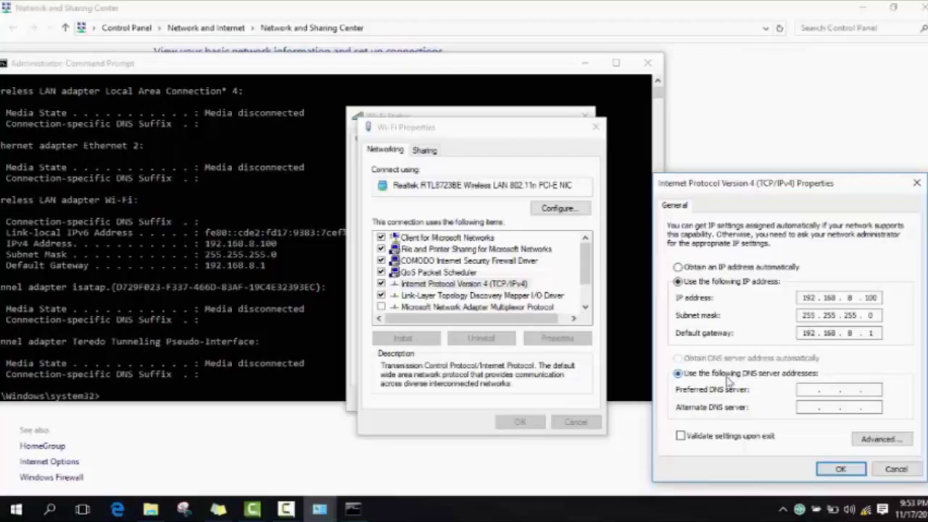
Enter 8.8.8.8 as preferred DNS server and 8.8.4.4 as alternate
{"action": "left_click", "coordinate": [801, 387]}
{"action": "type", "text": "88"}
{"action": "type", "text": ".8.8.8"}
{"action": "key", "text": "Tab"}
{"action": "type", "text": "8."}
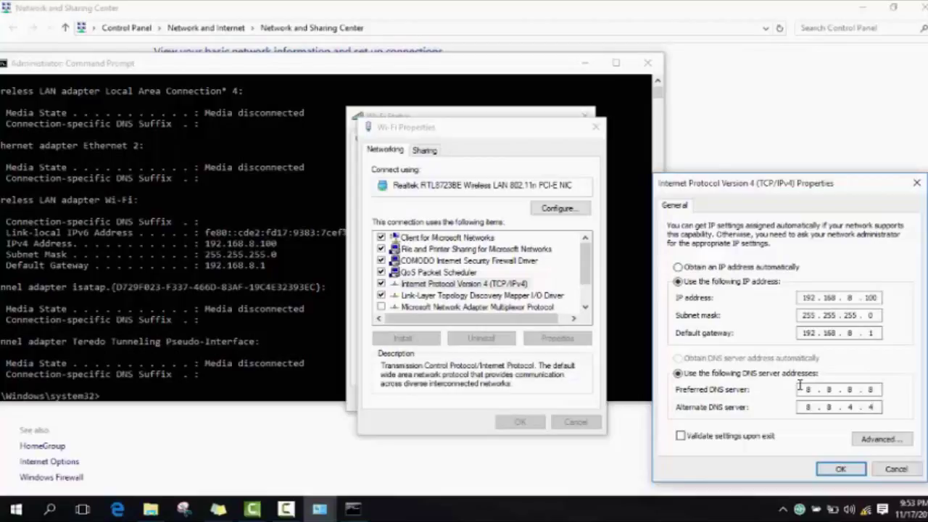
Tick 'Validate settings upon exit', apply the IPv4 settings, and run network diagnostics
{"action": "left_click", "coordinate": [681, 437]}
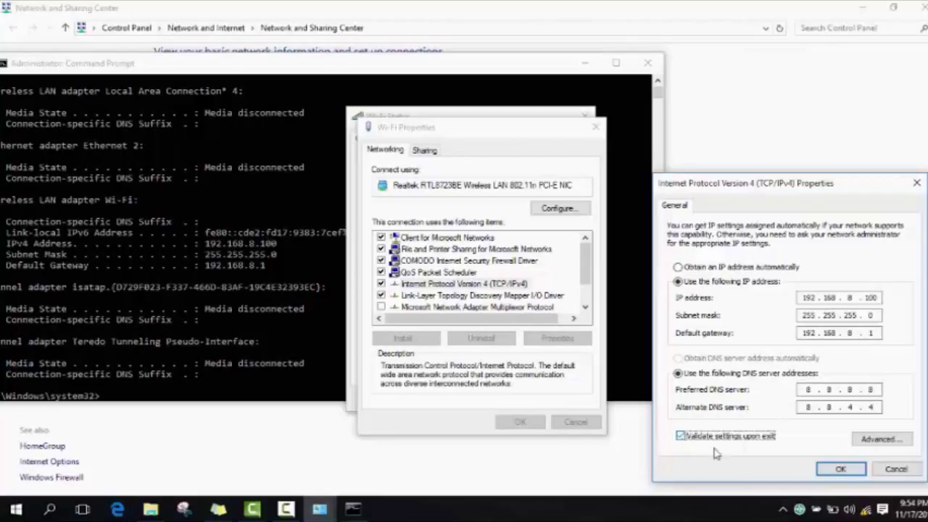
{"action": "left_click", "coordinate": [840, 470]}
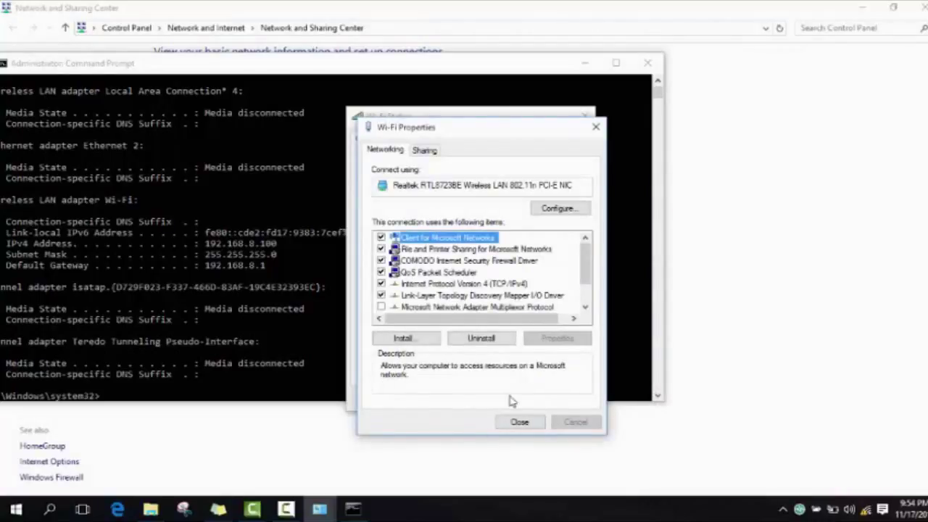
{"action": "left_click", "coordinate": [528, 422]}
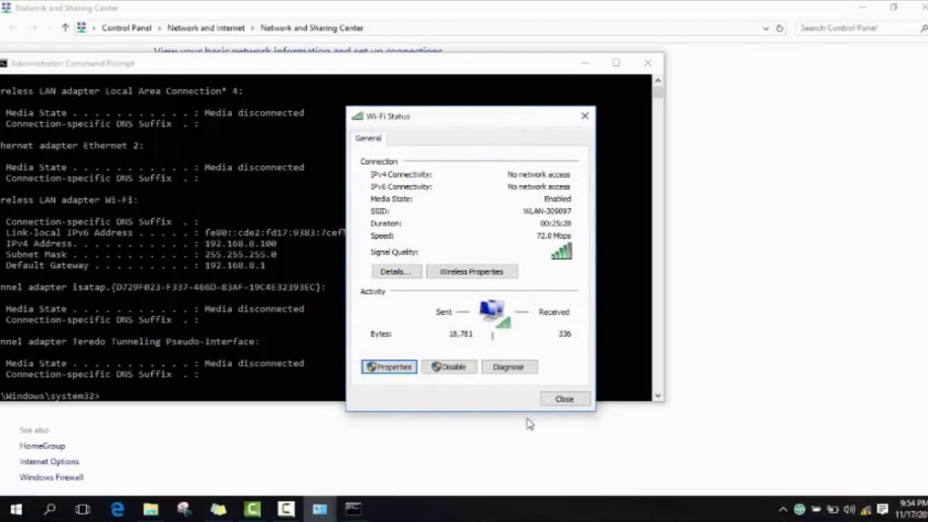
{"action": "left_click", "coordinate": [563, 399]}
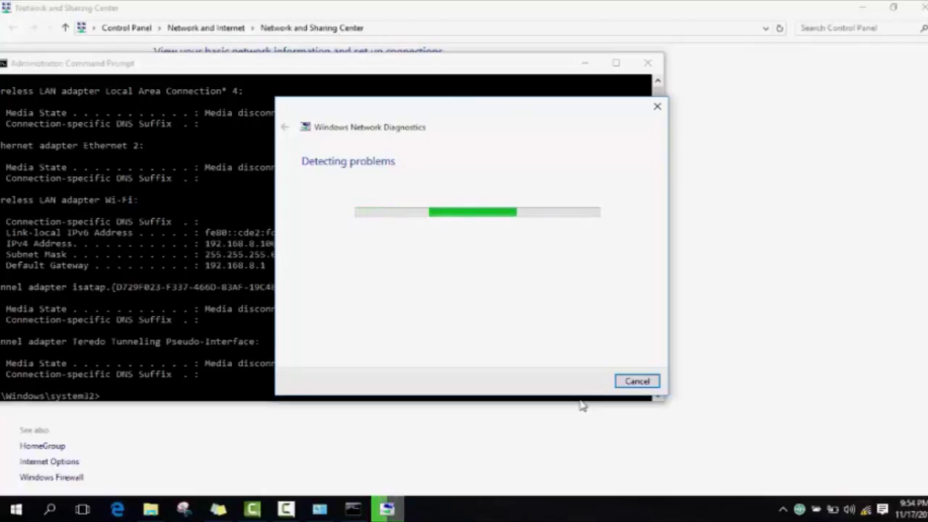
Turn off Wi-Fi from the WLAN-309097 entry in the network flyout
{"action": "left_click", "coordinate": [866, 512]}
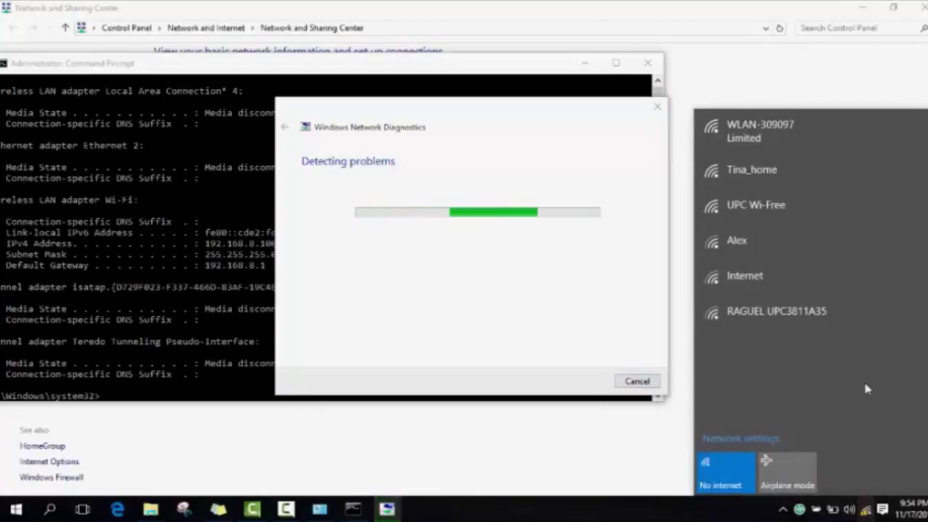
{"action": "left_click", "coordinate": [791, 137]}
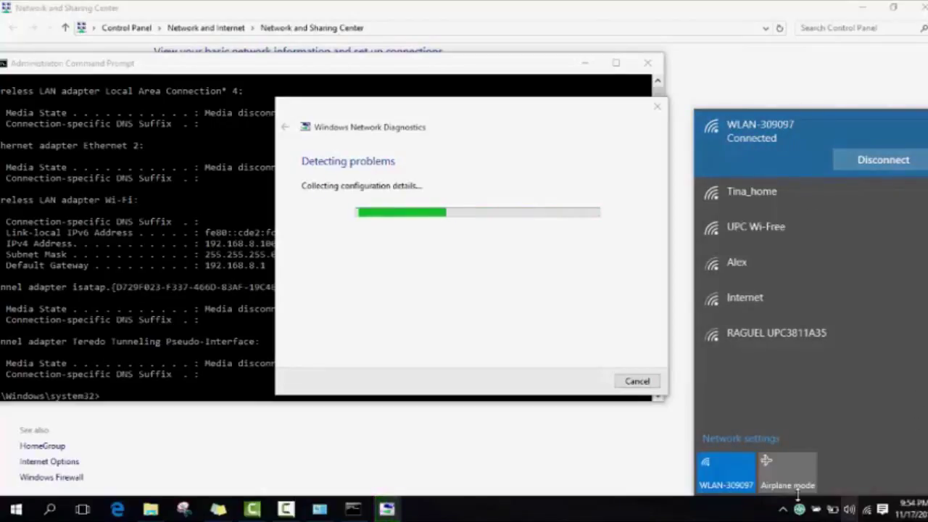
{"action": "left_click", "coordinate": [733, 472]}
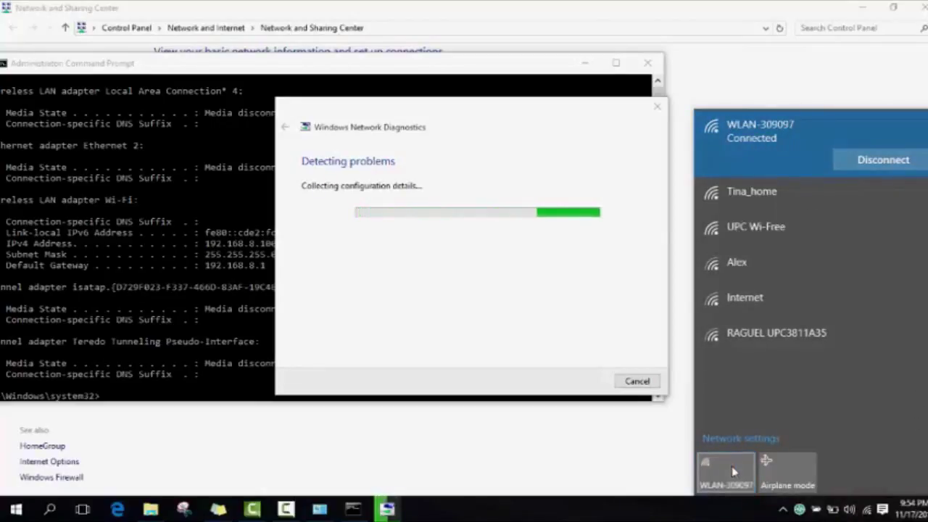
{"action": "left_click", "coordinate": [507, 358]}
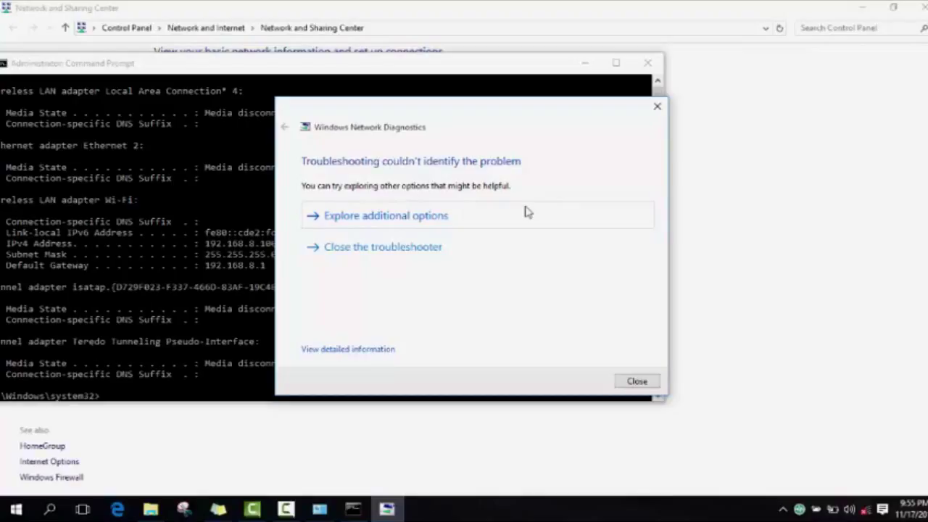
Close the diagnostics results and search Windows for 'device manager'
{"action": "left_click", "coordinate": [636, 382]}
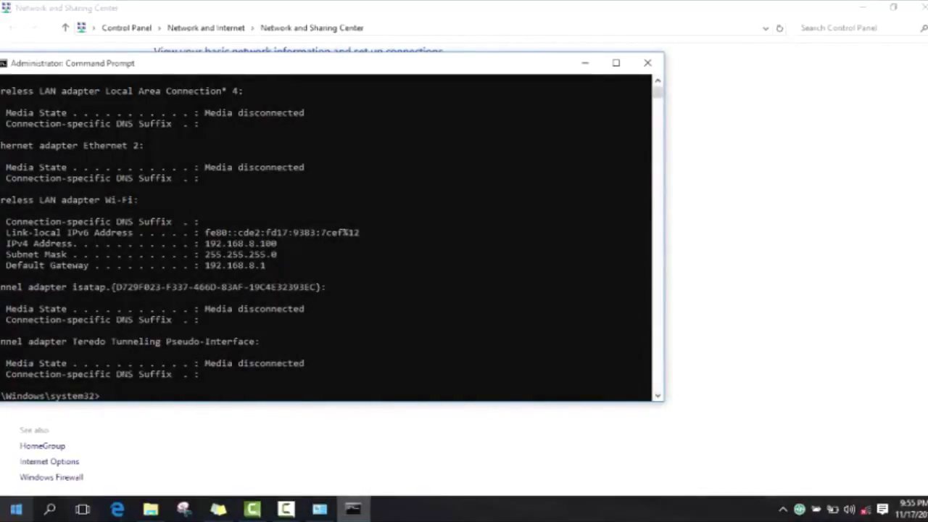
{"action": "left_click", "coordinate": [49, 509]}
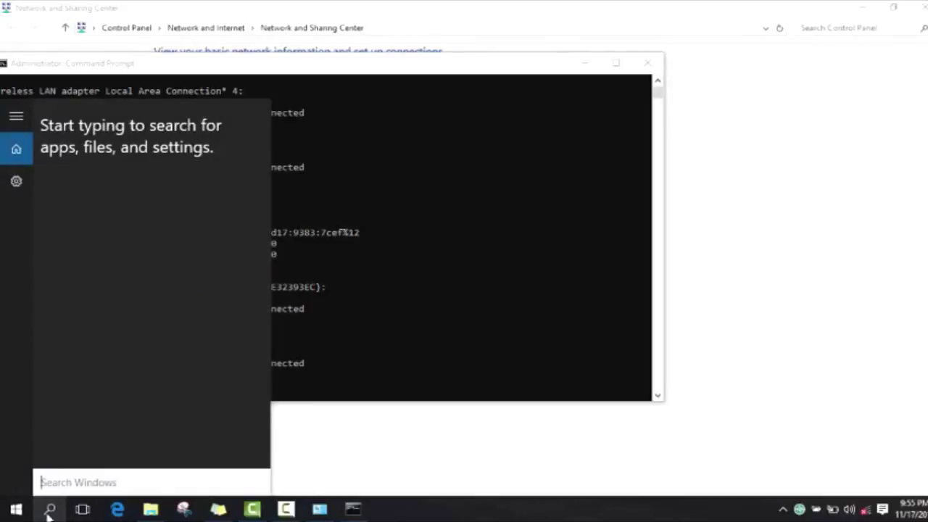
{"action": "type", "text": "dev"}
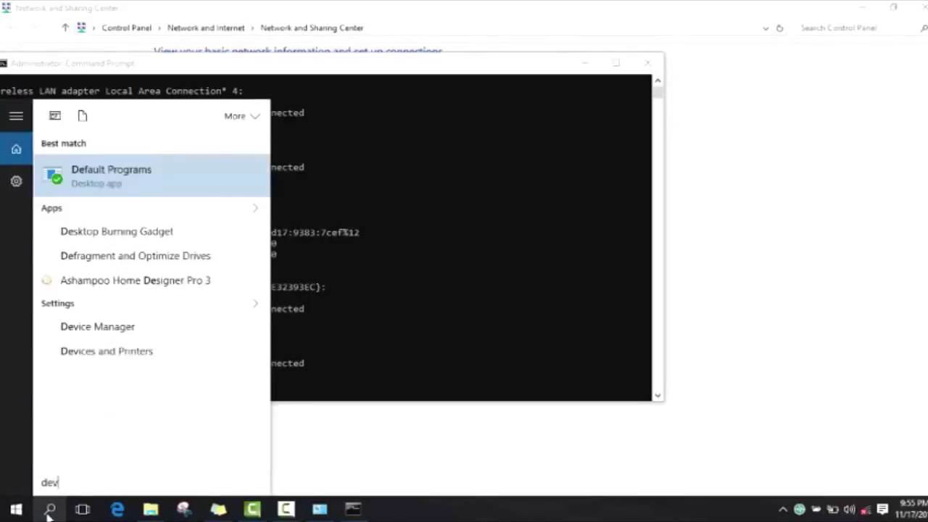
{"action": "type", "text": "ice"}
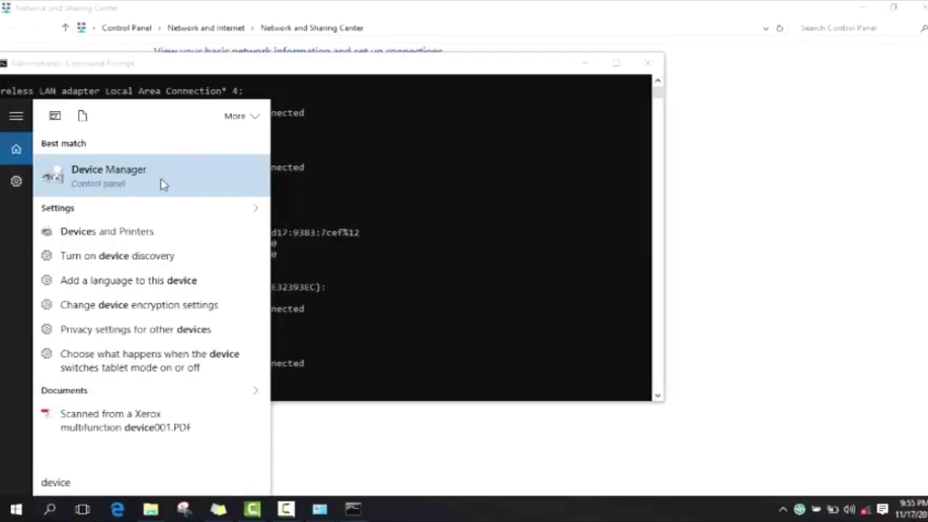
{"action": "key", "text": "Escape"}
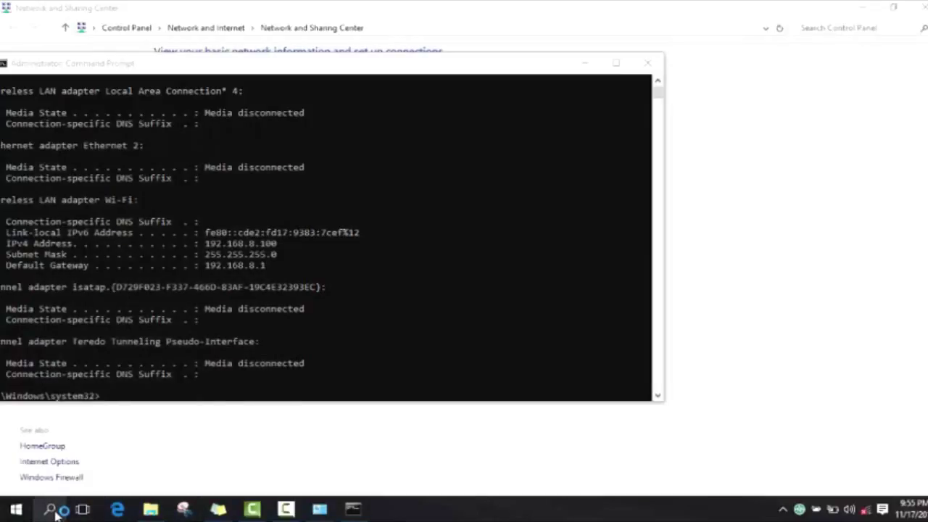
{"action": "left_click", "coordinate": [57, 512]}
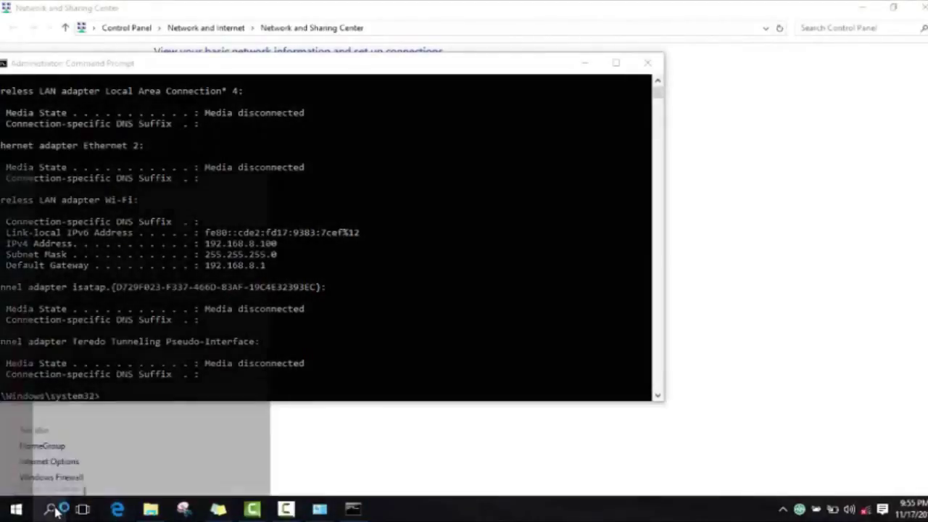
{"action": "type", "text": "de"}
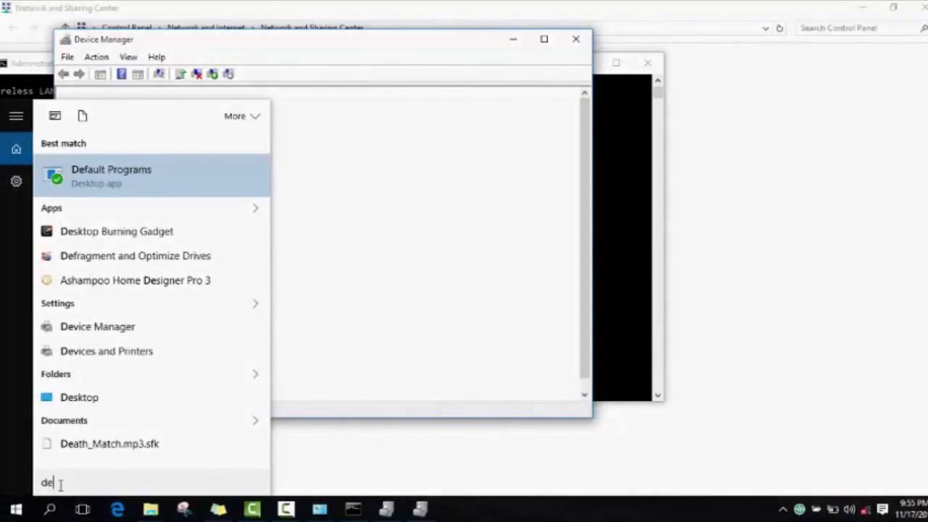
{"action": "type", "text": "vice ma"}
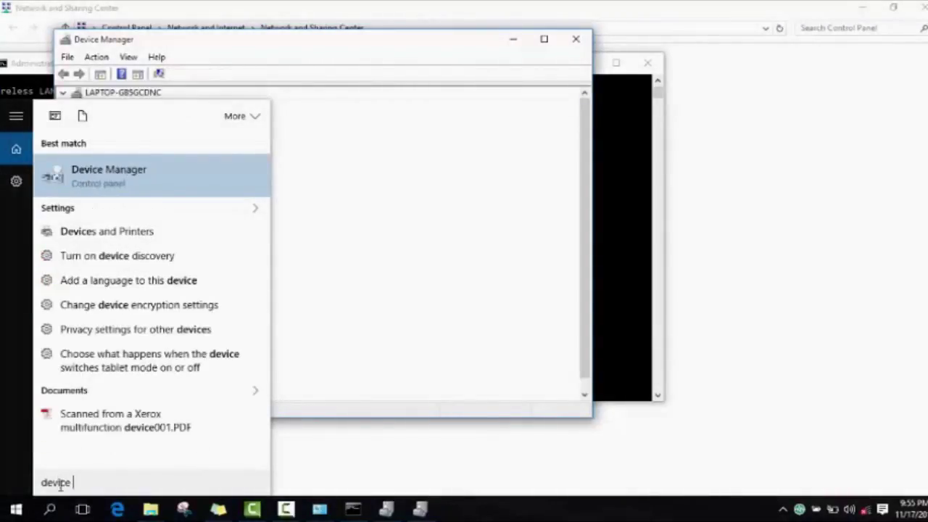
{"action": "type", "text": "er"}
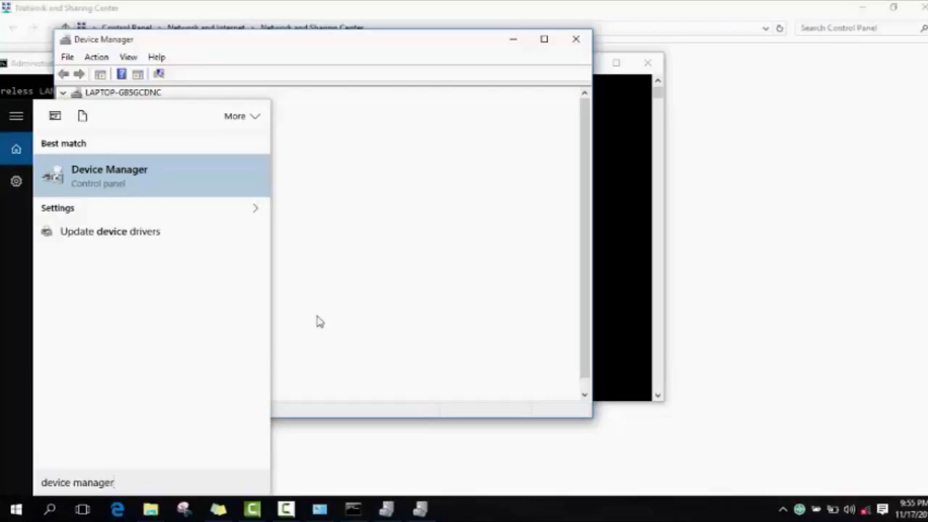
Open Device Manager, select the Realtek RTL8723BE wireless LAN adapter under Network adapters, and scan for hardware changes
{"action": "left_click", "coordinate": [173, 184]}
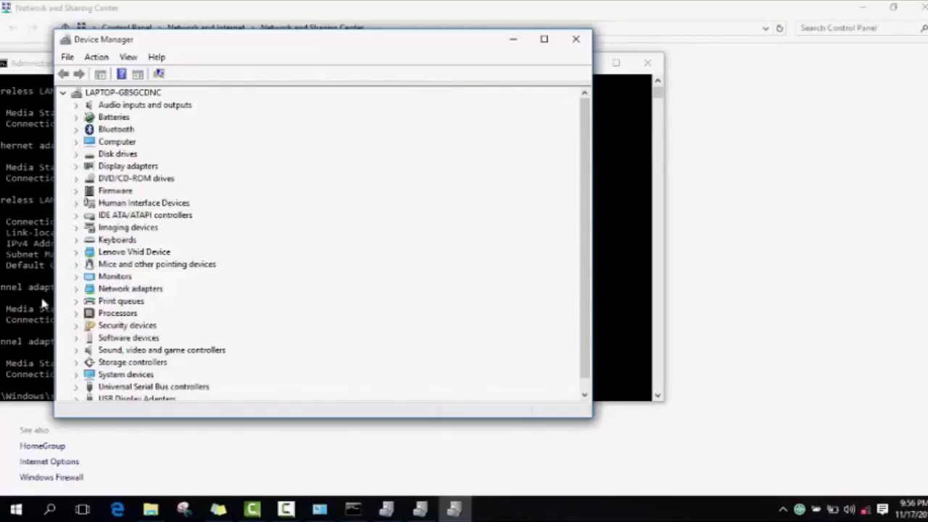
{"action": "left_click", "coordinate": [102, 267]}
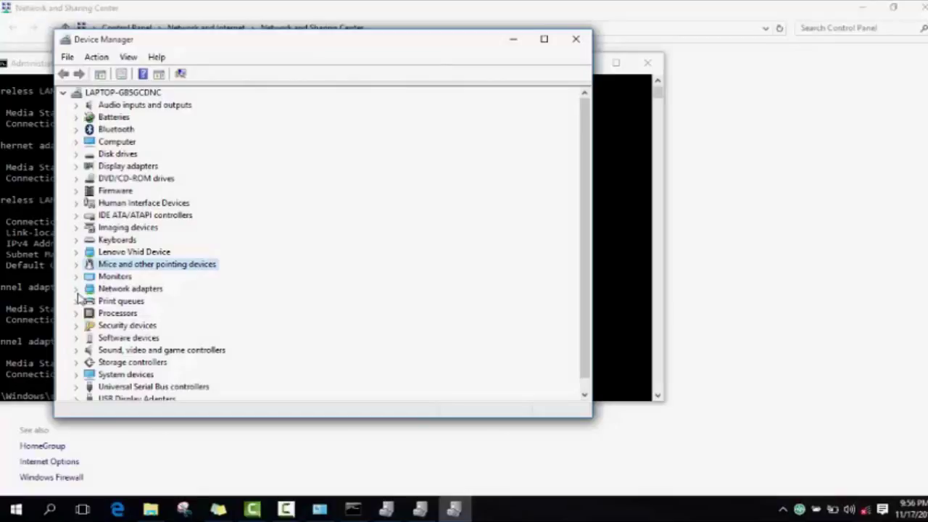
{"action": "left_click", "coordinate": [76, 290]}
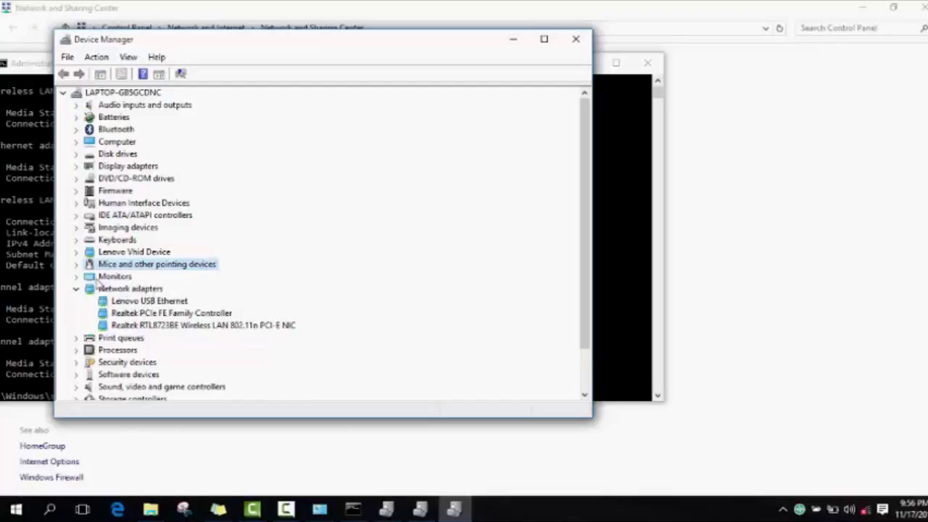
{"action": "left_click", "coordinate": [124, 313]}
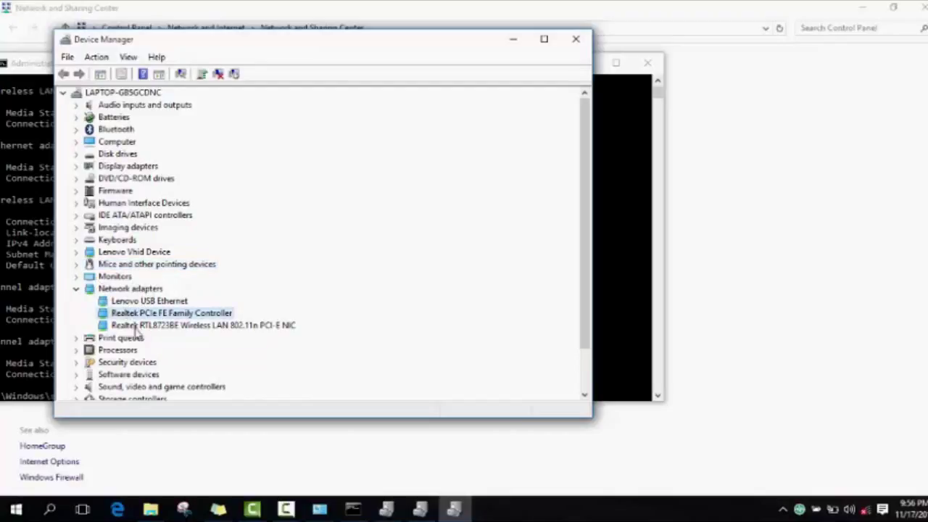
{"action": "left_click", "coordinate": [134, 327]}
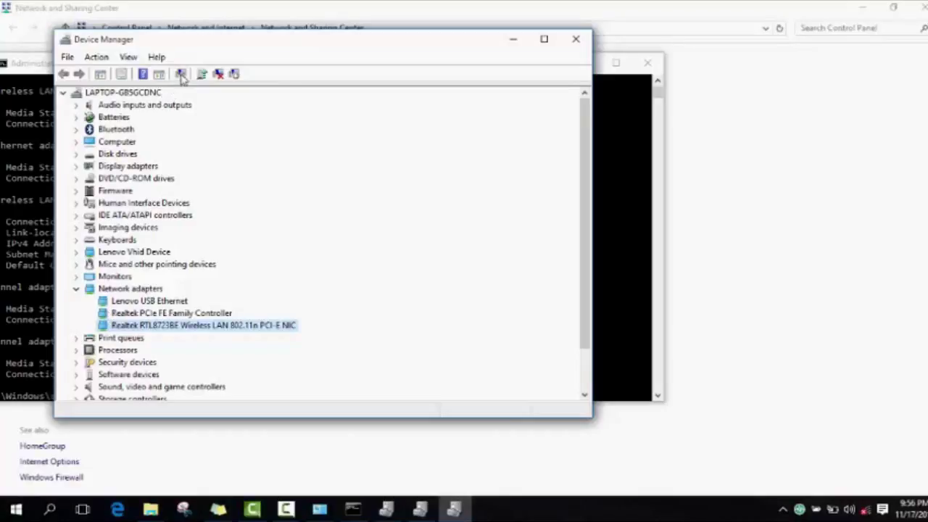
{"action": "left_click", "coordinate": [181, 74]}
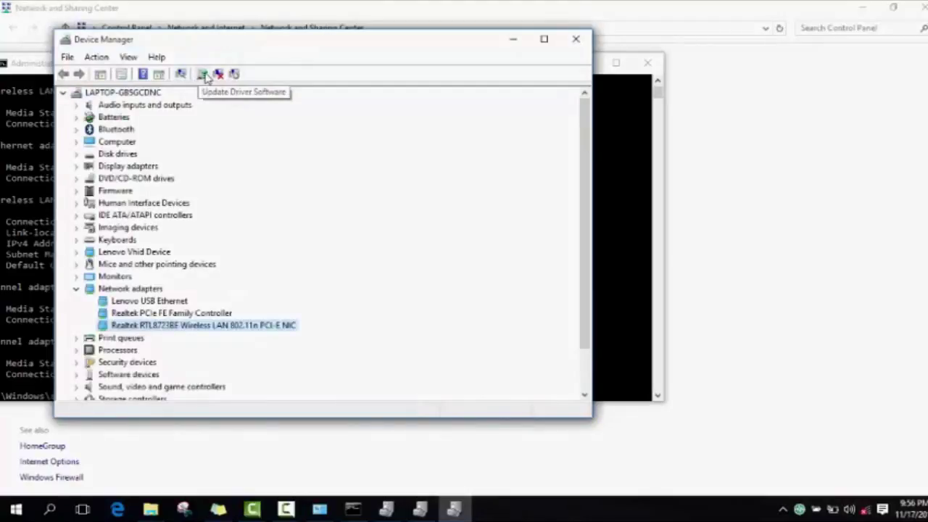
Update the Realtek RTL8723BE wireless adapter's driver via automatic search, then dismiss the confirmation
{"action": "left_click", "coordinate": [203, 75]}
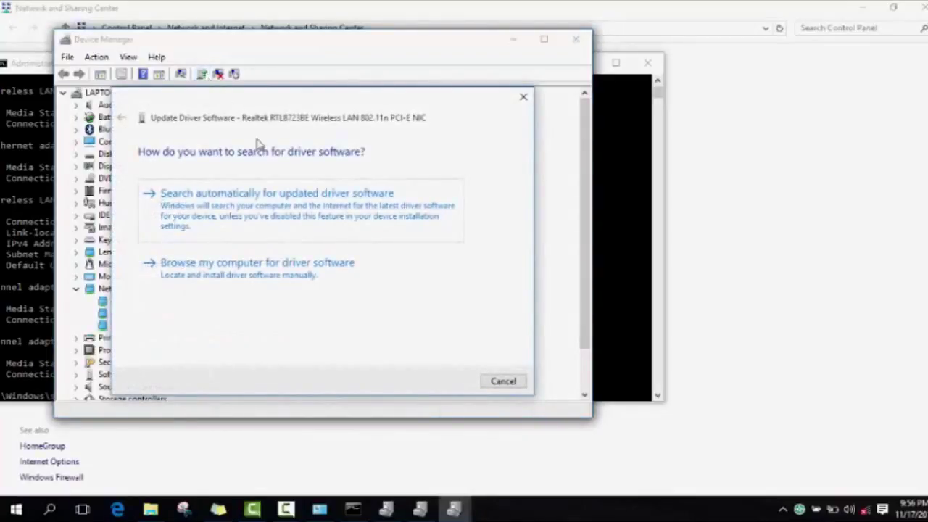
{"action": "left_click", "coordinate": [240, 212]}
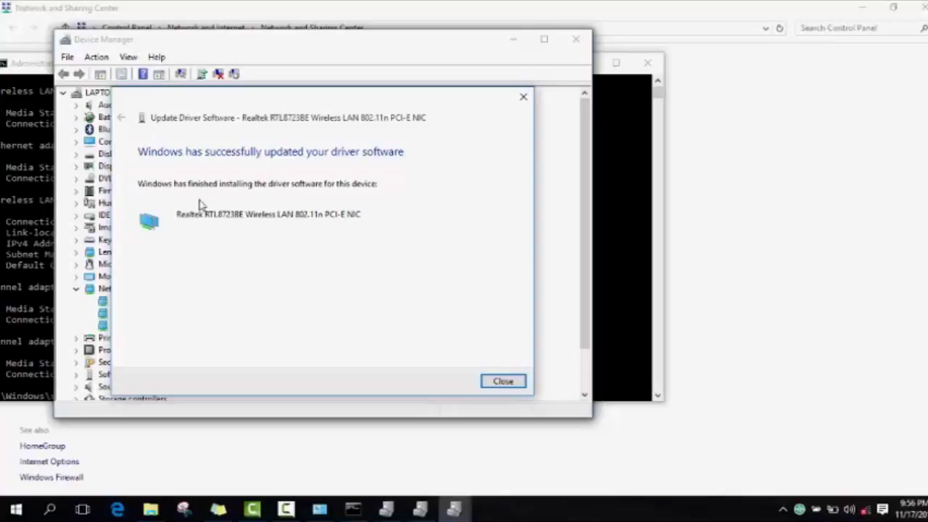
{"action": "left_click", "coordinate": [502, 378]}
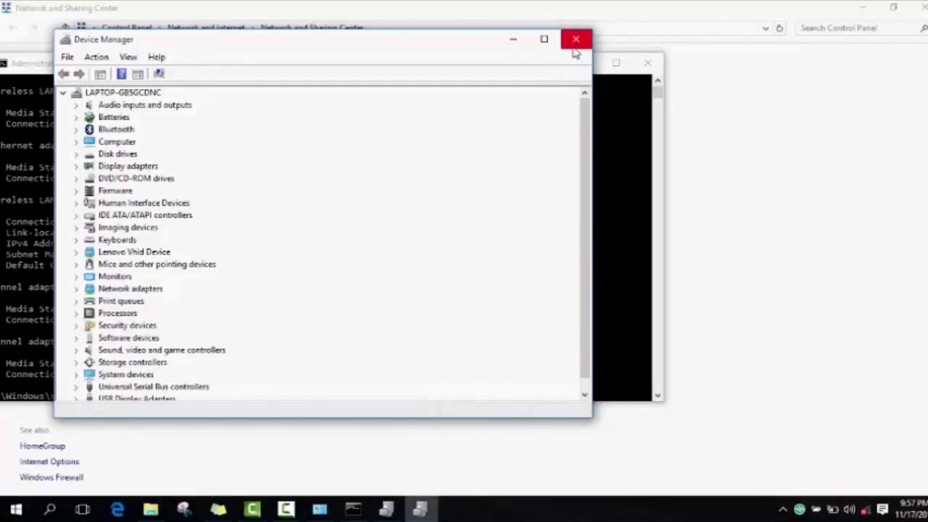
Close both Device Manager windows to return to the Administrator Command Prompt
{"action": "left_click", "coordinate": [575, 39]}
{"action": "left_click", "coordinate": [574, 42]}
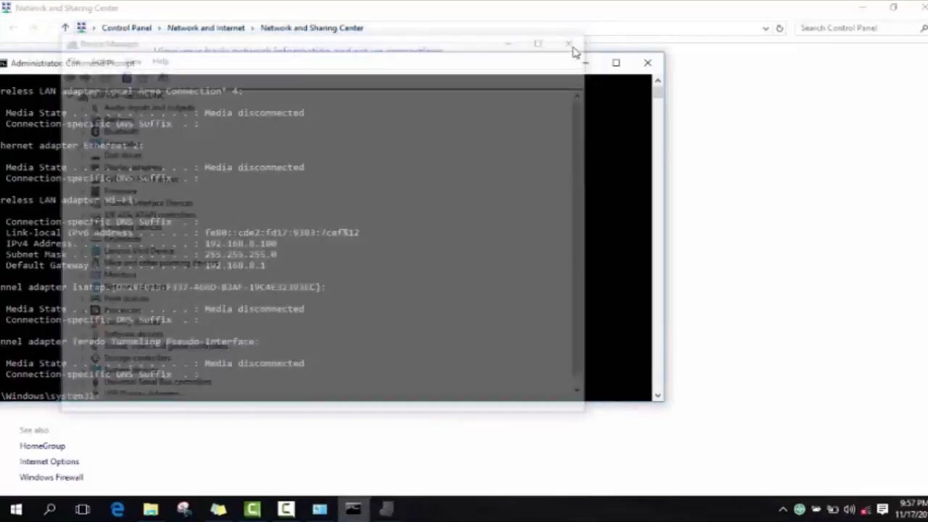